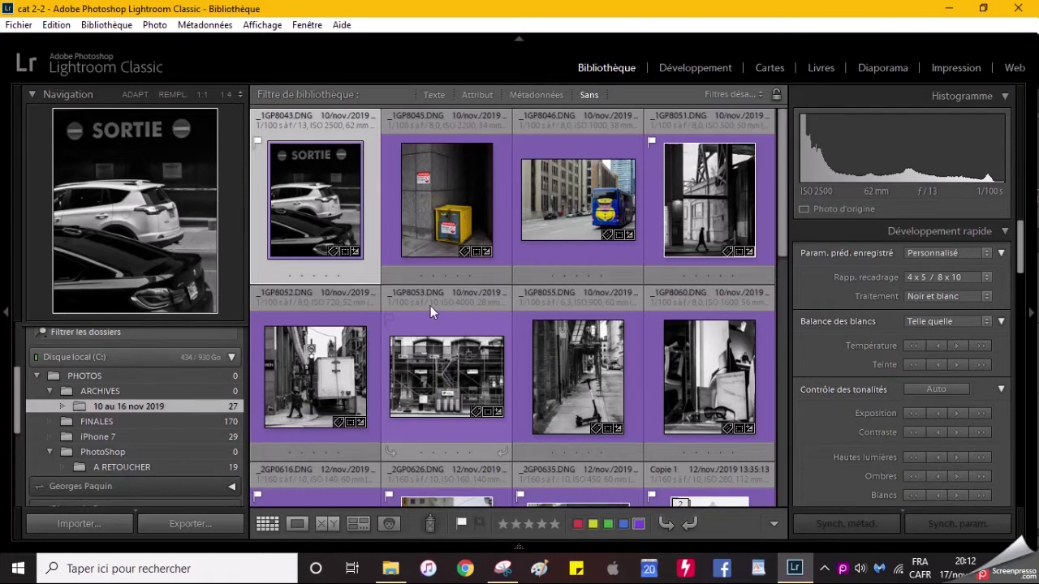
Select the photos of the 10 au 16 nov 2019 folder, starting with the SORTIE street shot
scroll(430, 306, down, 2)
scroll(430, 306, up, 2)
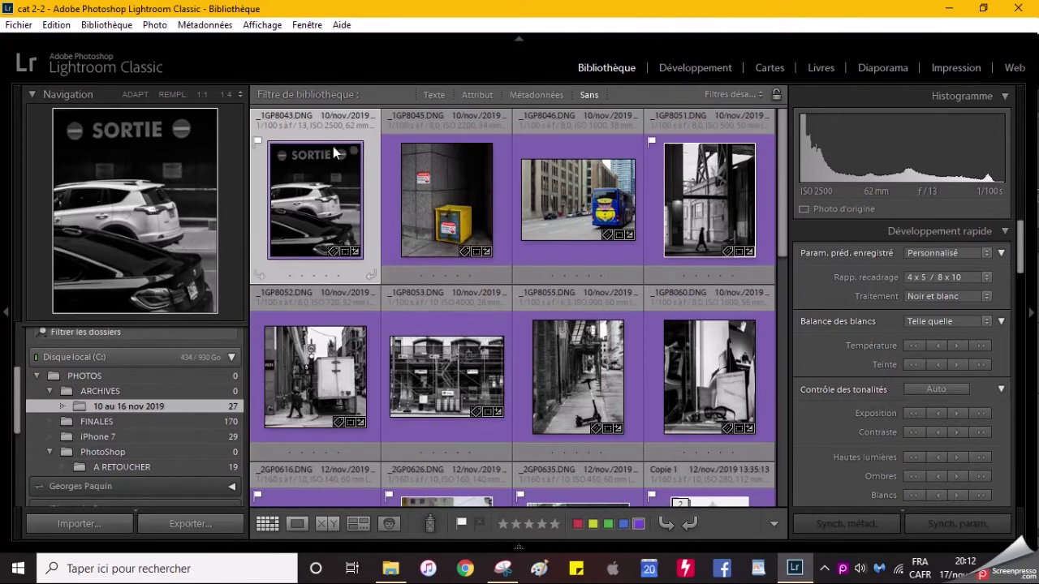
mouse_move(316, 201)
key(ctrl+d)
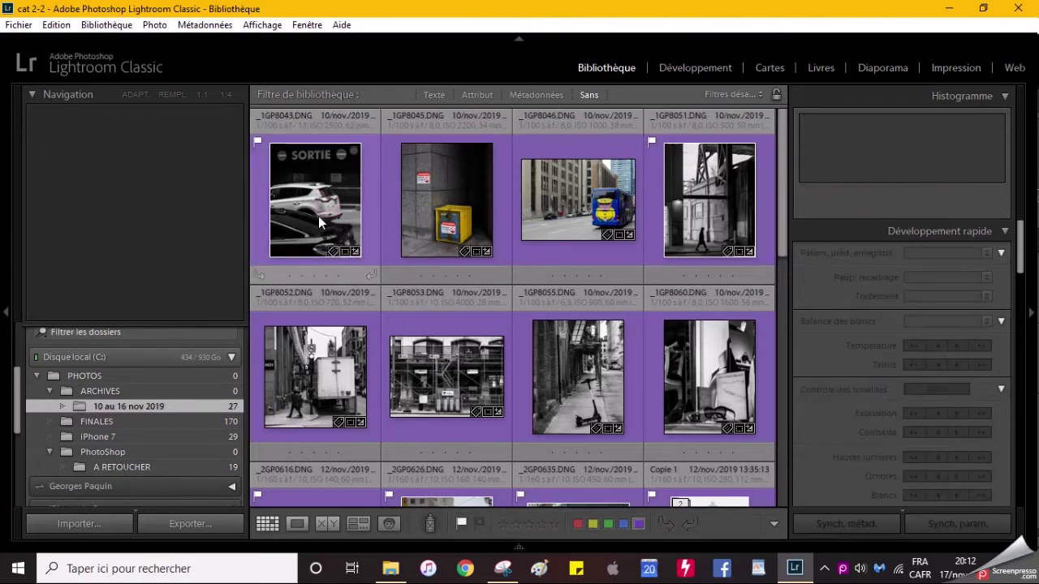
click(316, 216)
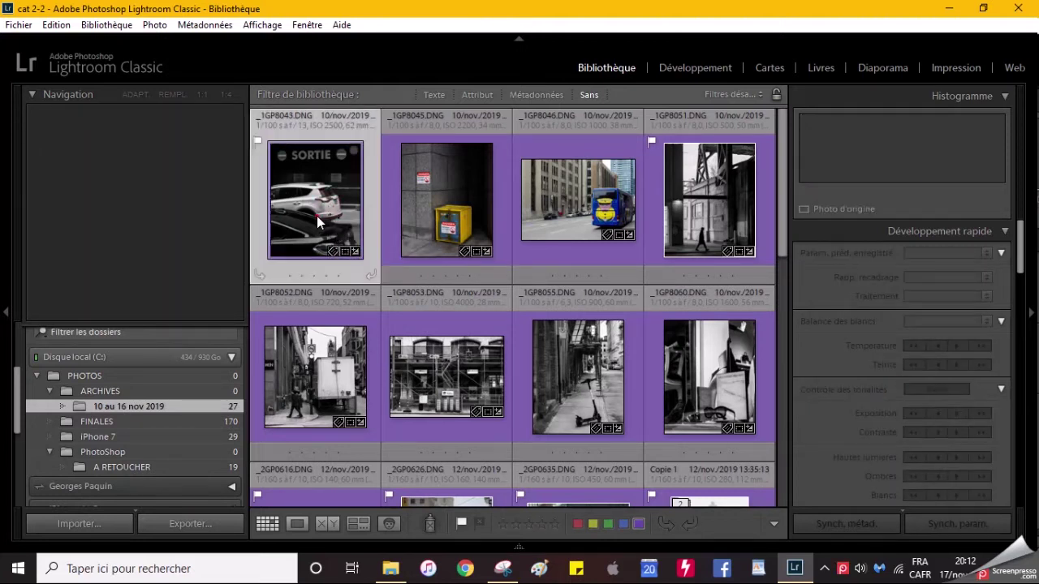
ctrl+click(446, 199)
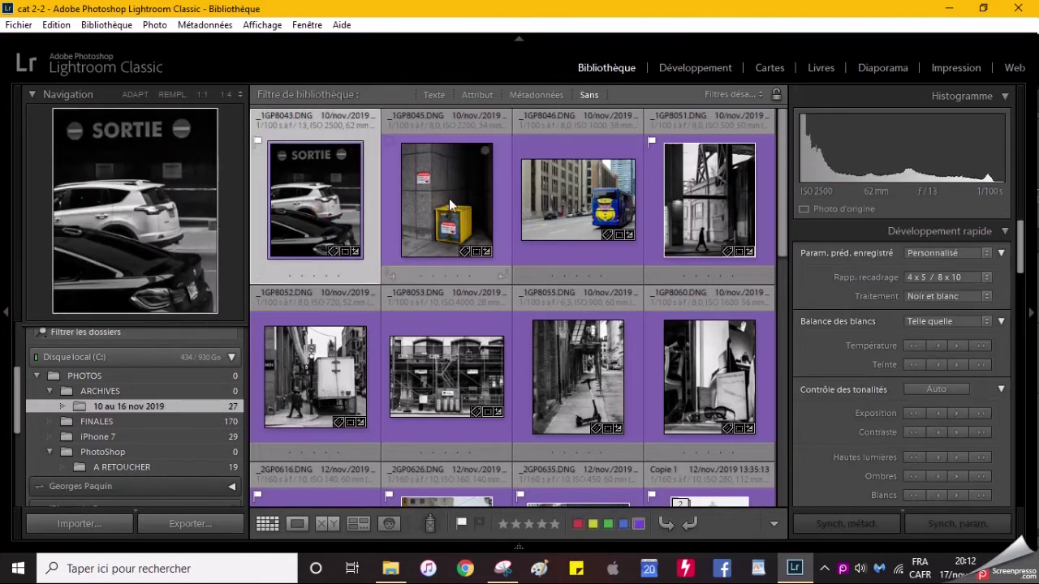
shift+click(713, 201)
shift+click(320, 371)
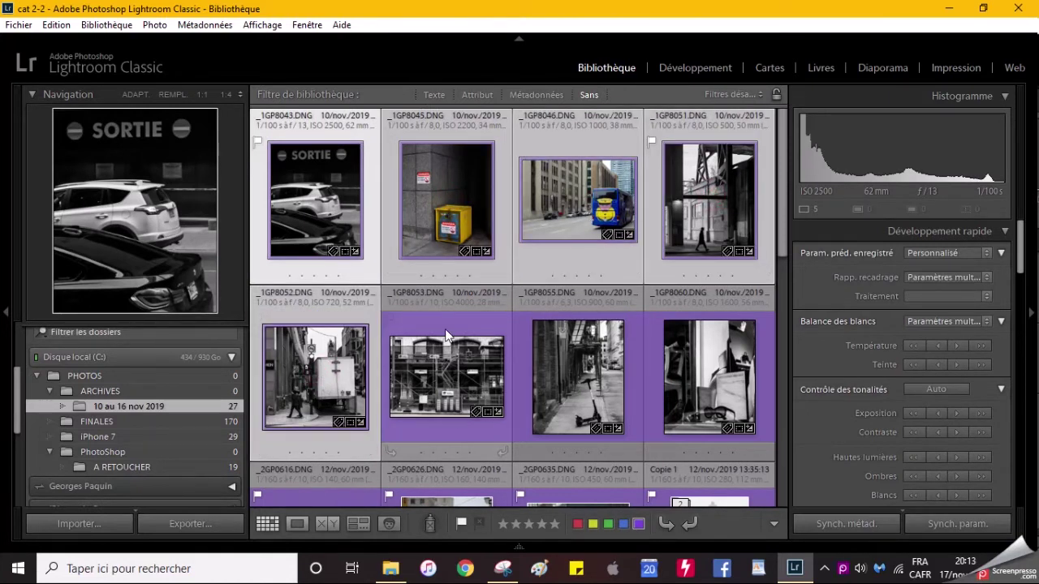
mouse_move(447, 373)
key(ctrl+a)
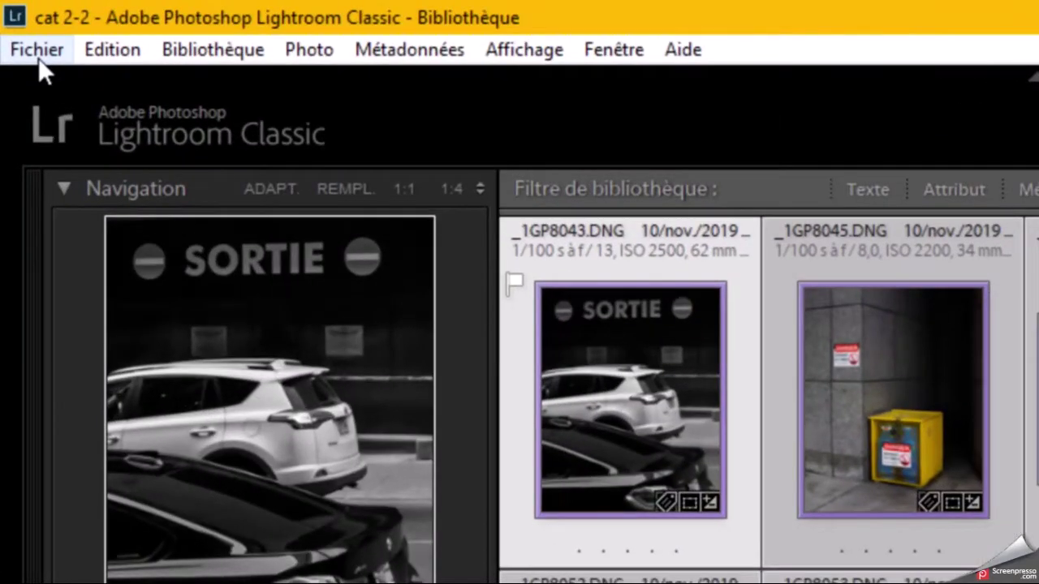
click(19, 28)
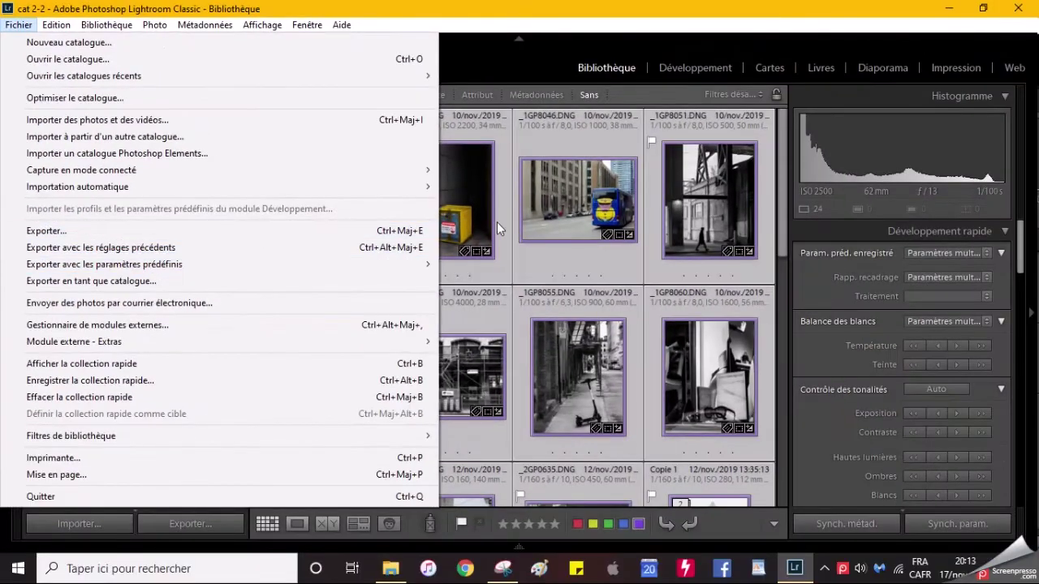
click(498, 230)
click(465, 251)
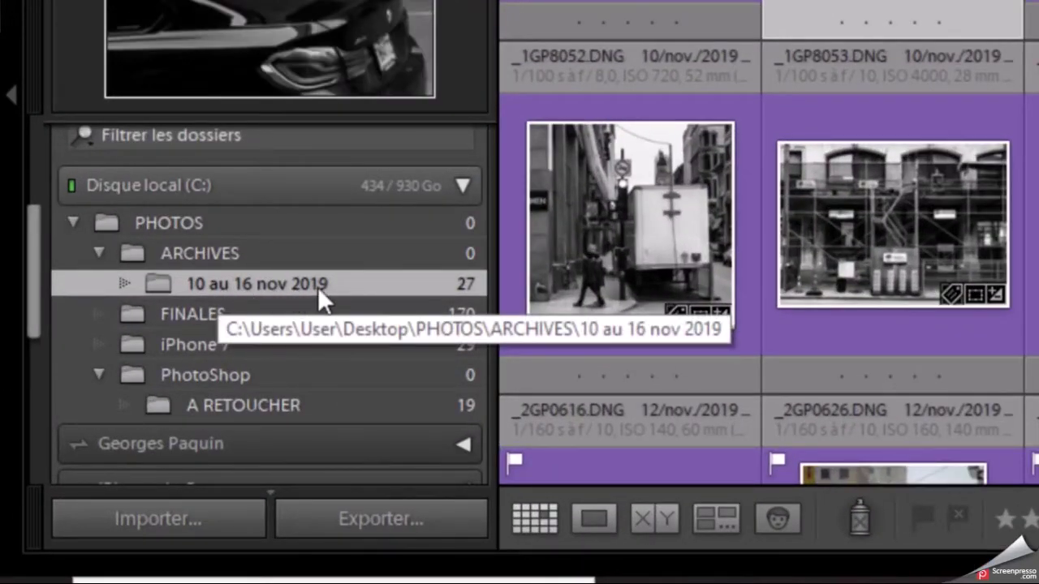
Choose 'Exporter ce dossier en tant que catalogue' for the 10 au 16 nov 2019 folder
right_click(398, 282)
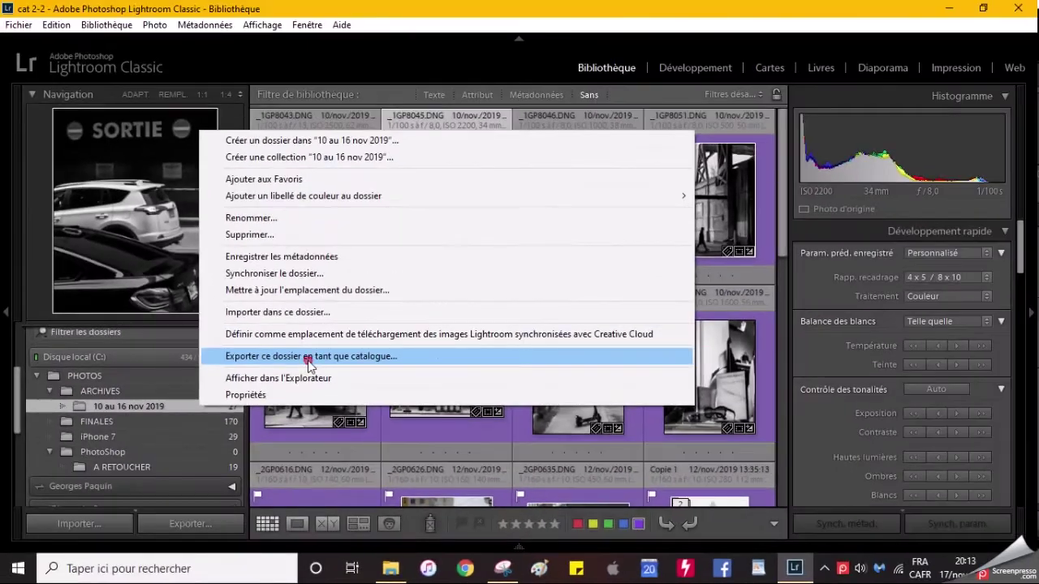
click(308, 363)
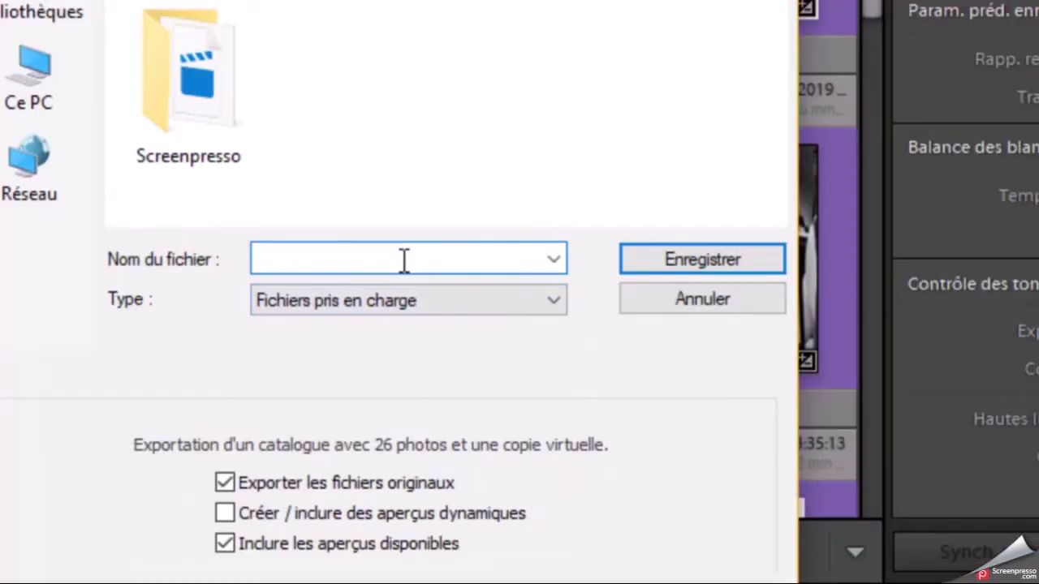
Save the exported catalog as '10 au 16 nov 2019' in the Images folder
click(404, 259)
text(10)
text( au 16 no)
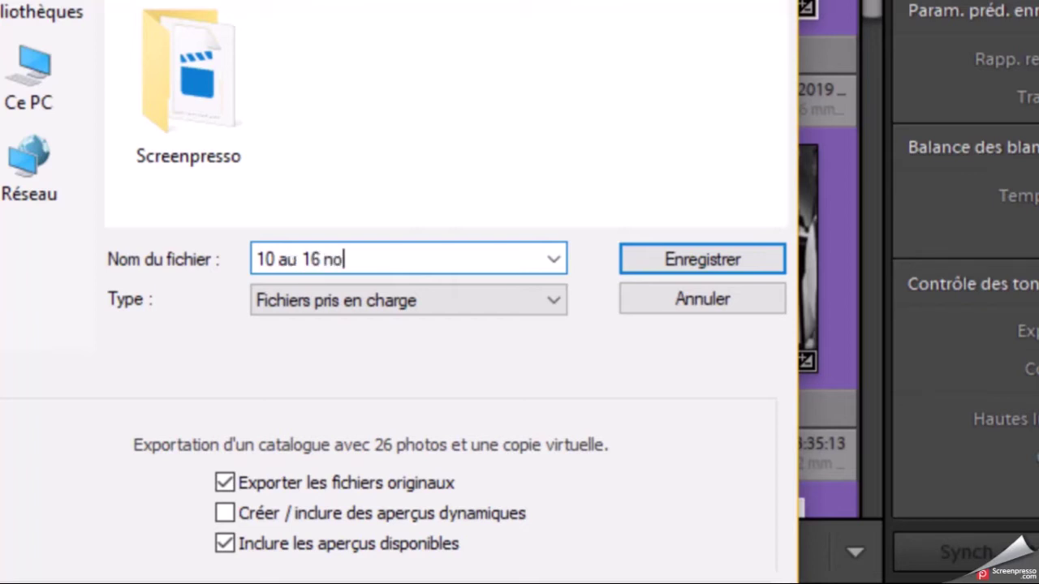
text(v 2019)
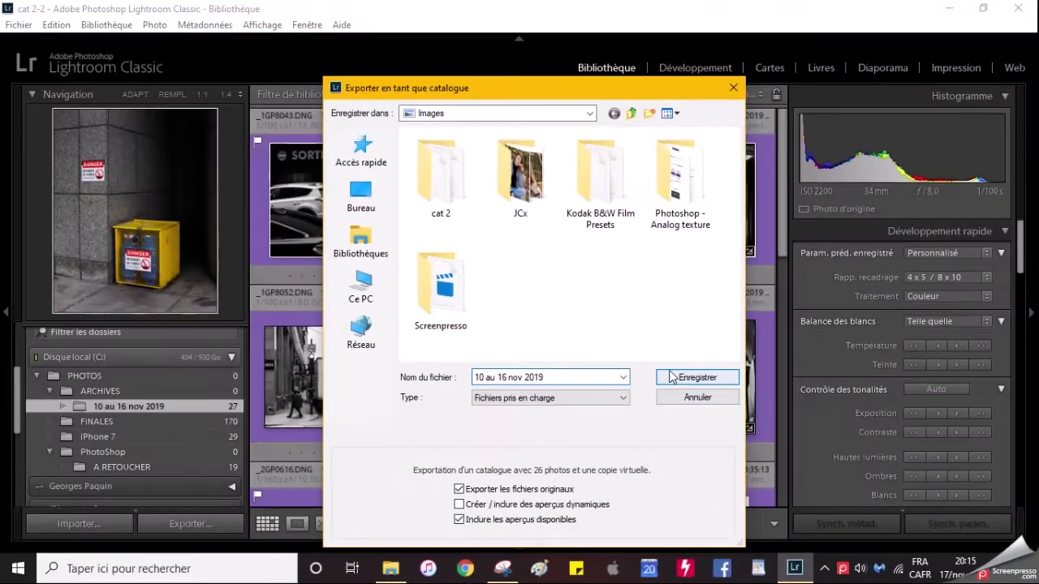
click(671, 377)
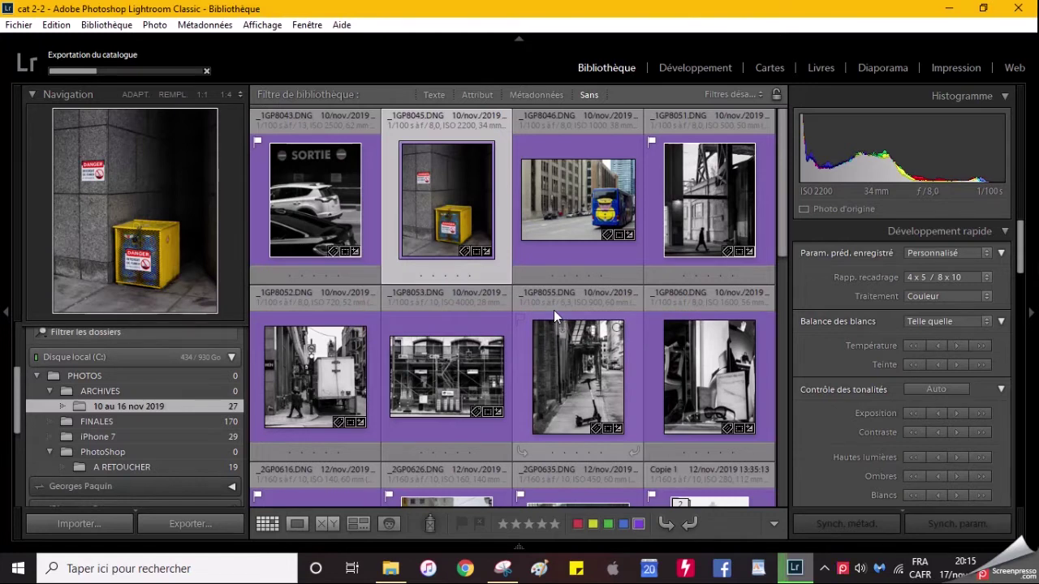
mouse_move(315, 203)
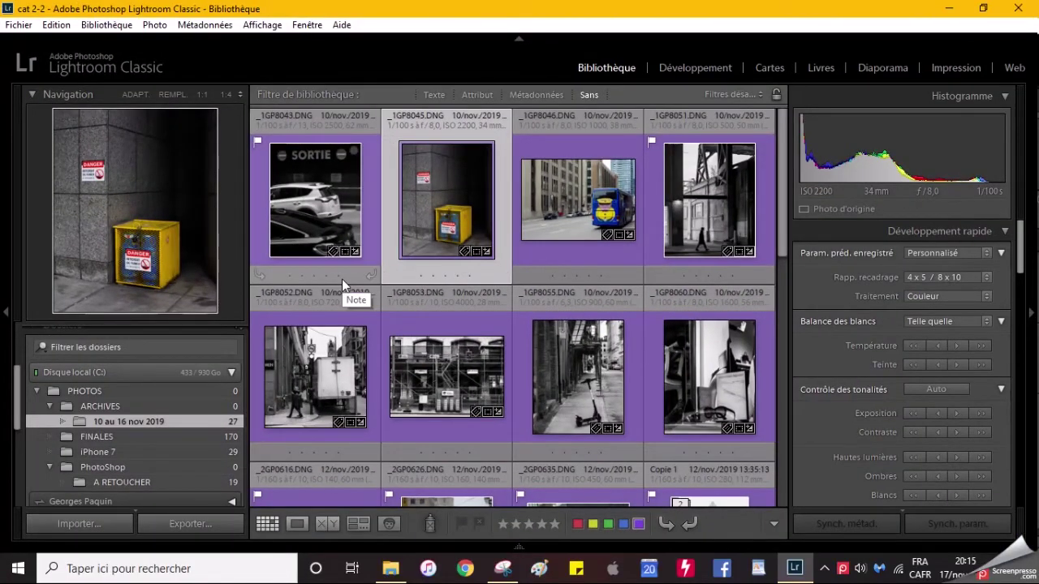
Show the Images folder in File Explorer to find the new 10 au 16 nov 2019 catalog folder
click(400, 574)
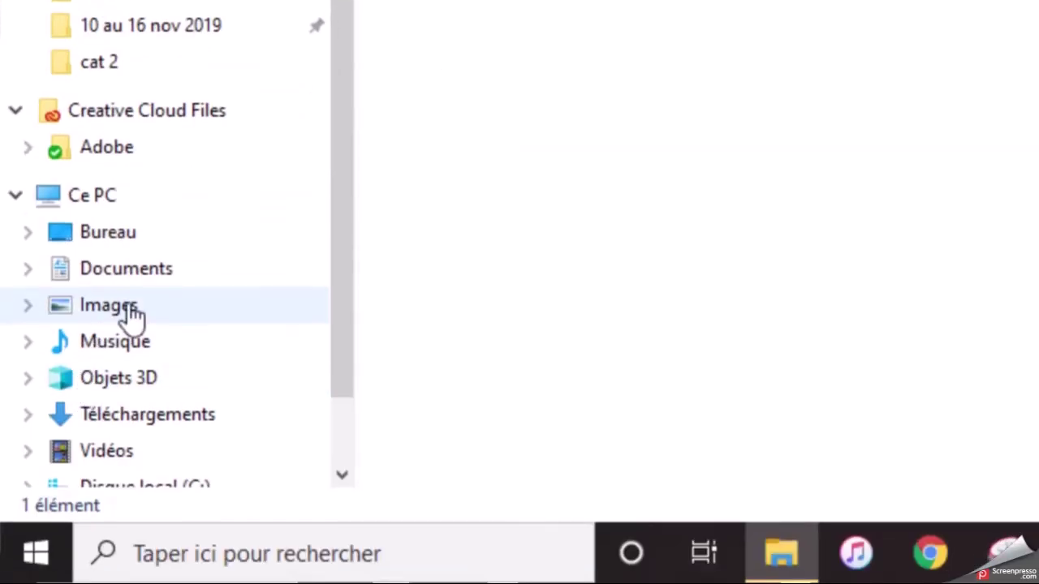
click(129, 313)
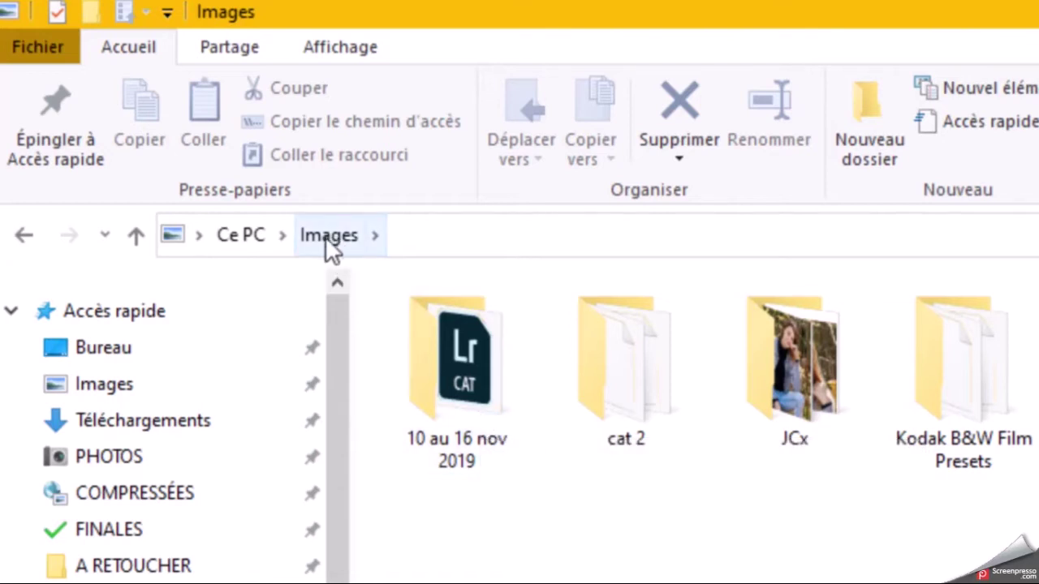
mouse_move(457, 122)
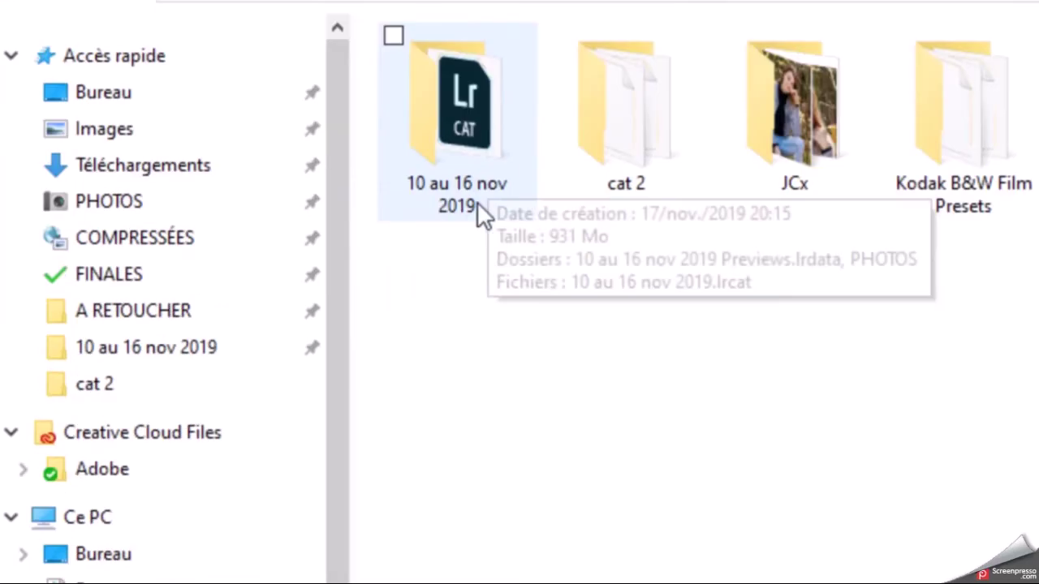
double_click(467, 141)
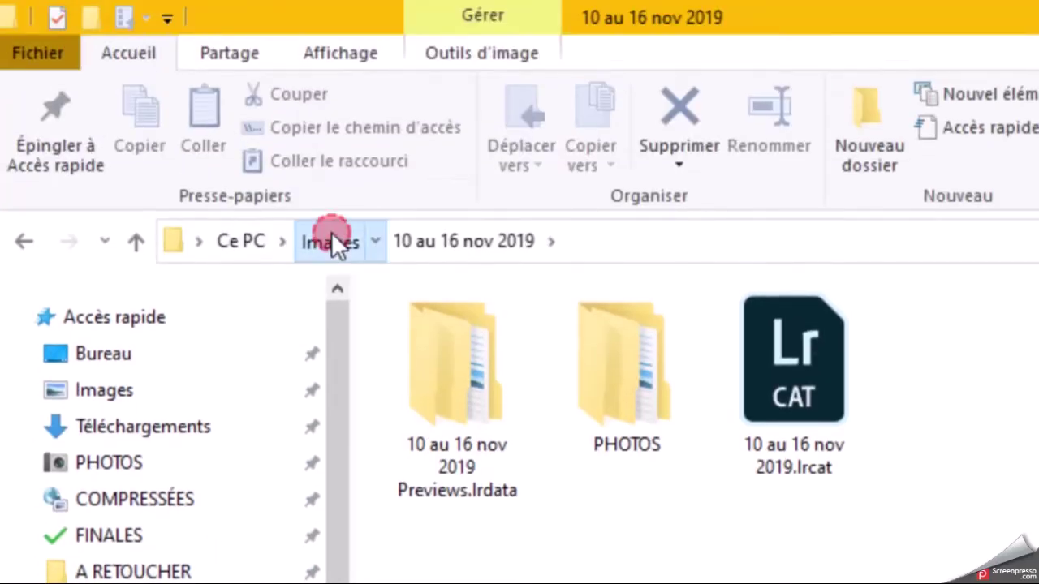
click(333, 237)
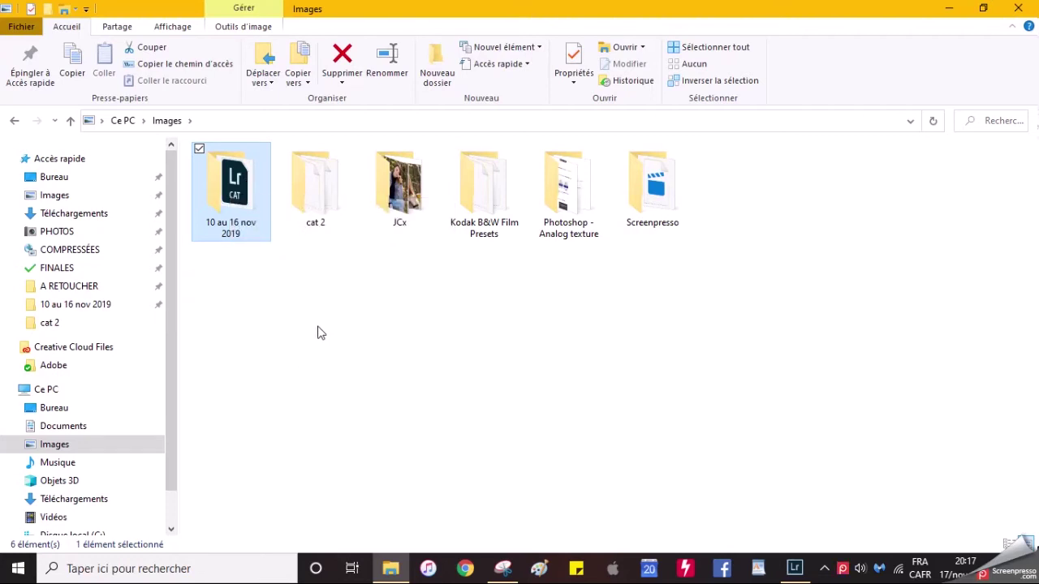
Back in Lightroom, remove the 23 selected photos and send them to the Recycle Bin
click(794, 568)
scroll(387, 271, down, 3)
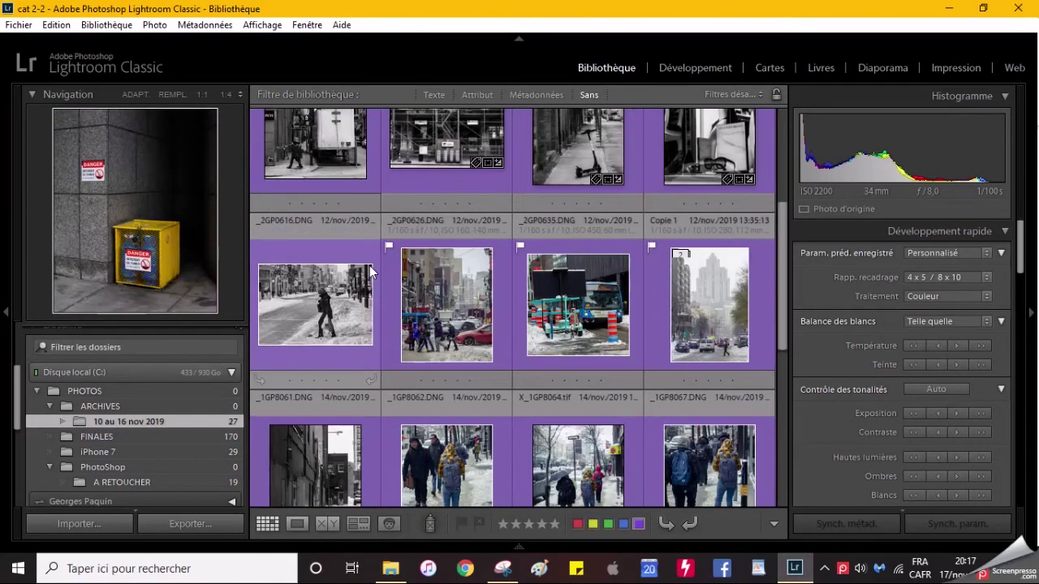
scroll(343, 291, up, 3)
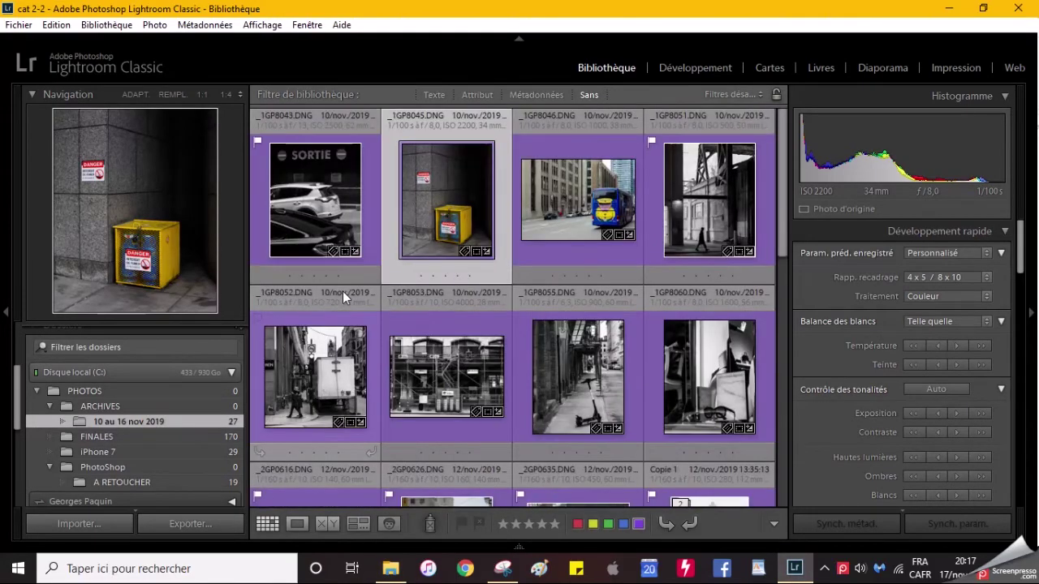
key(ctrl+d)
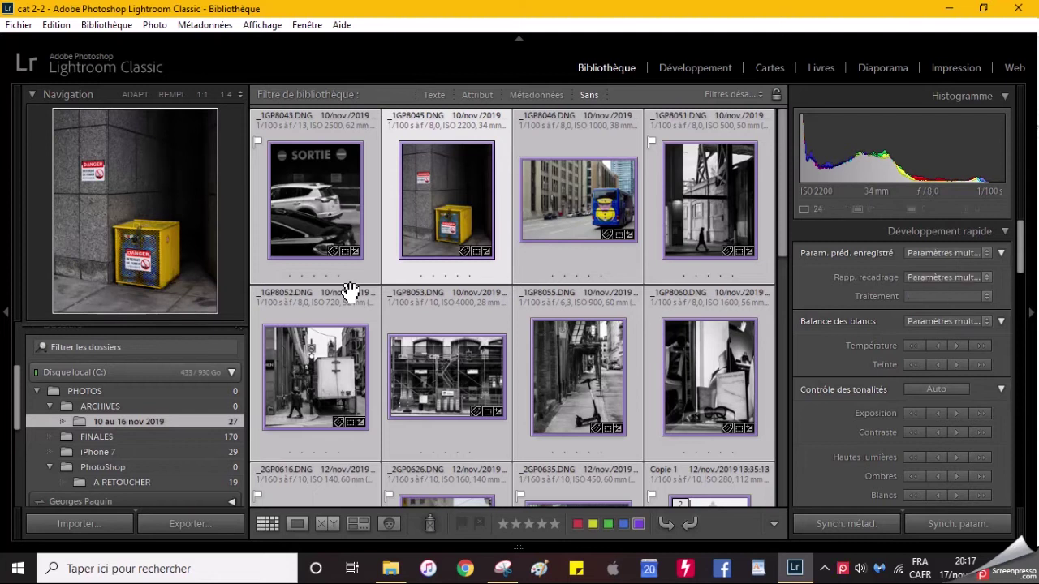
scroll(349, 292, down, 3)
scroll(350, 292, up, 3)
key(Delete)
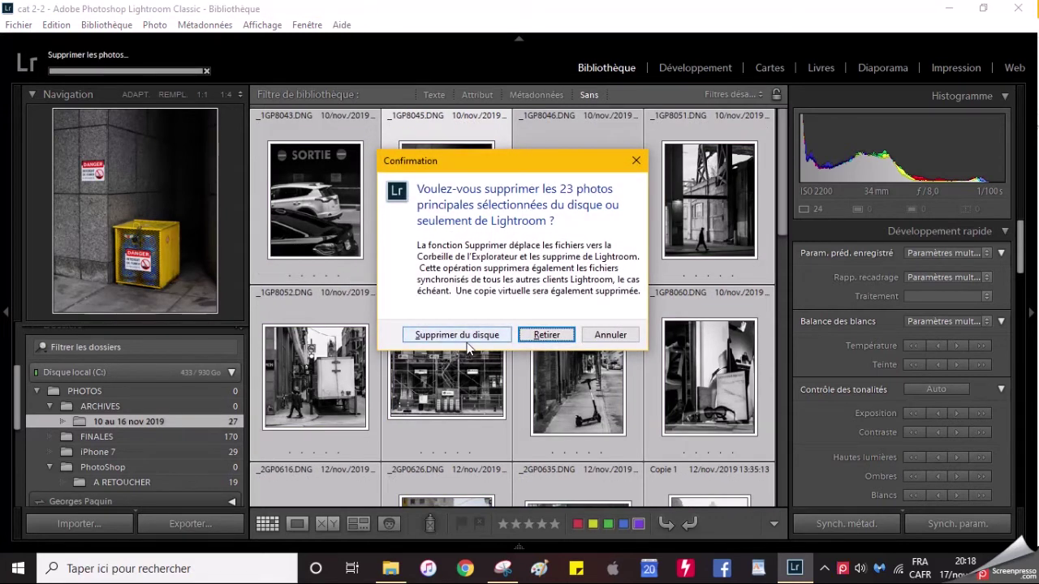
click(470, 335)
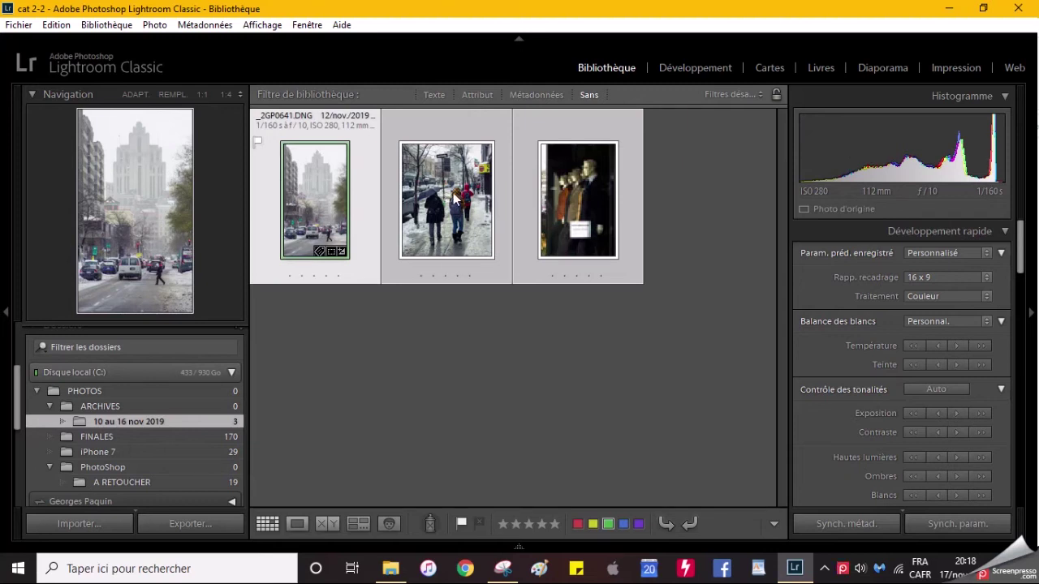
Delete the three remaining photos from disk as well
key(ctrl+a)
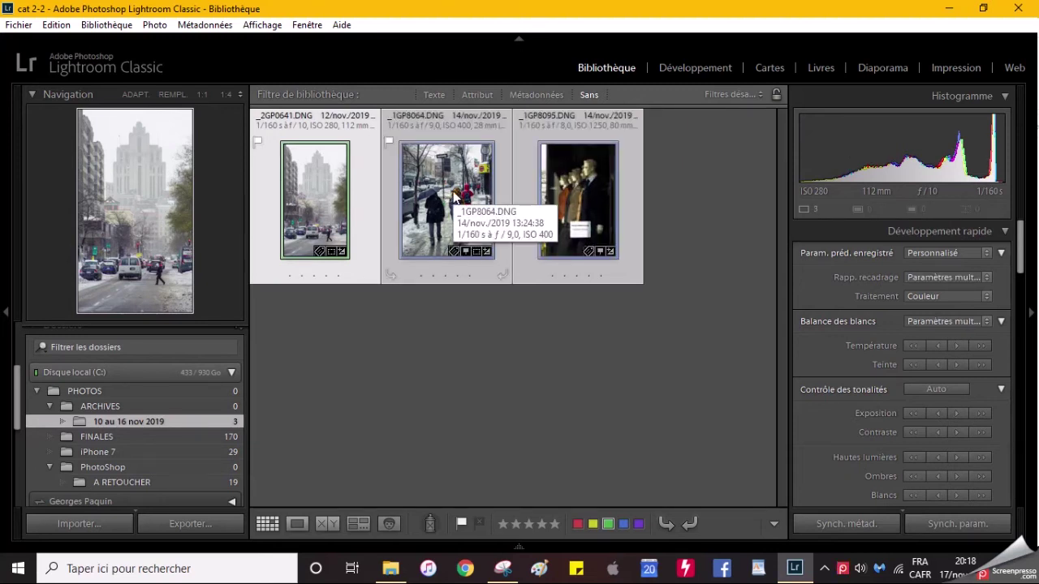
key(Delete)
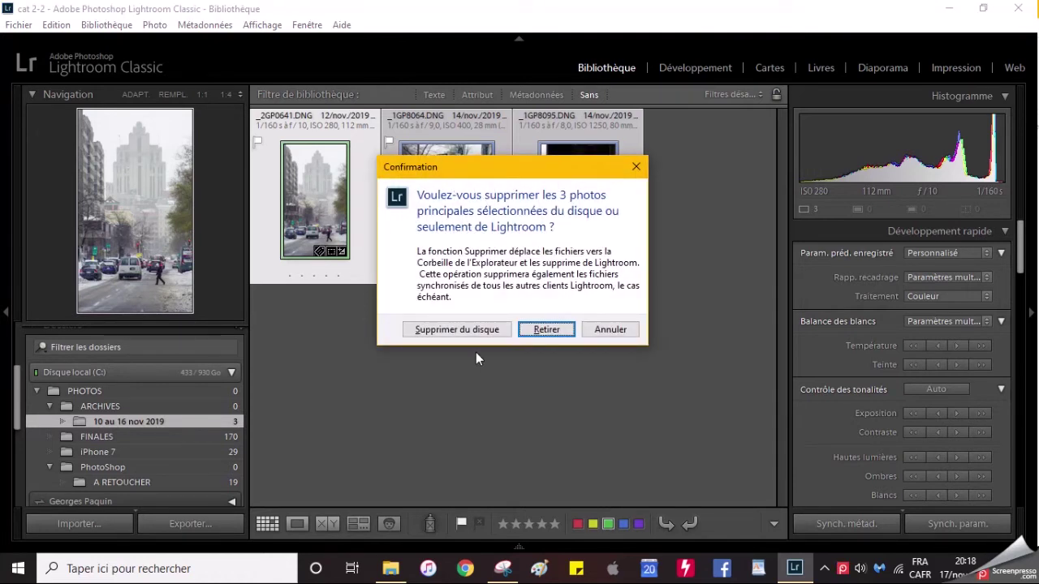
click(487, 330)
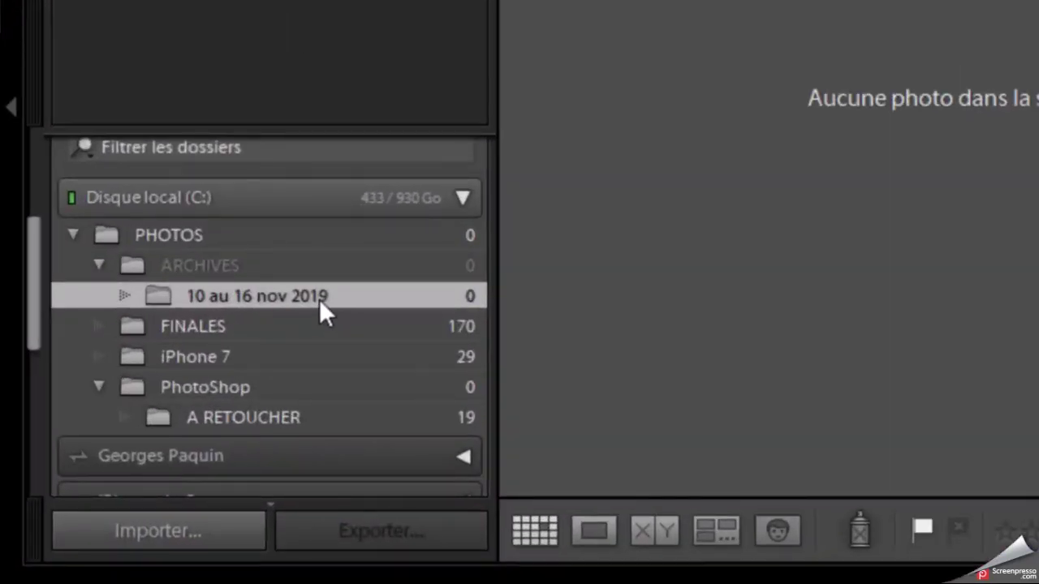
Remove the empty 10 au 16 nov 2019 folder from the catalog, then minimize Lightroom
right_click(324, 297)
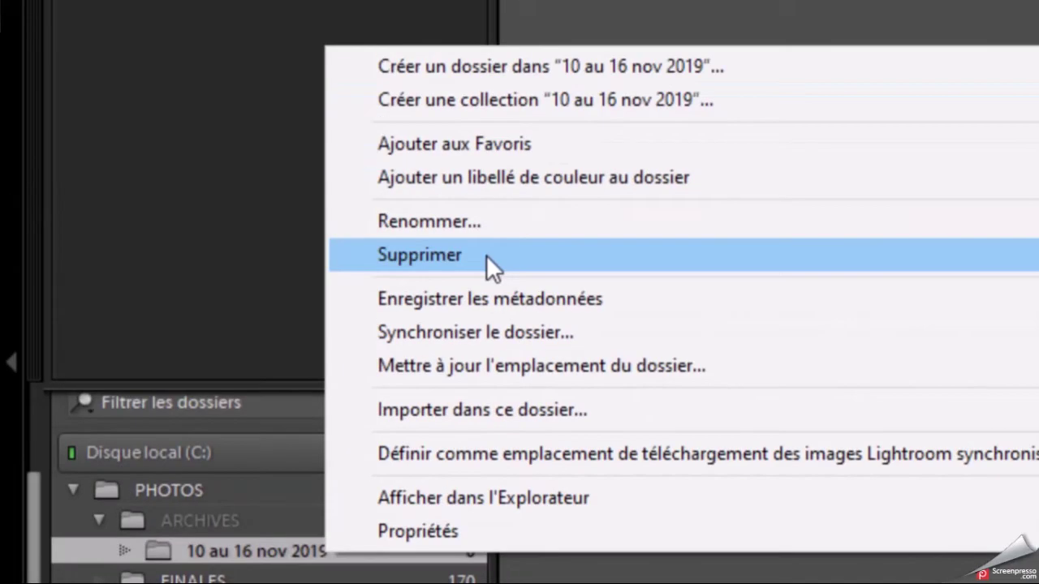
click(487, 258)
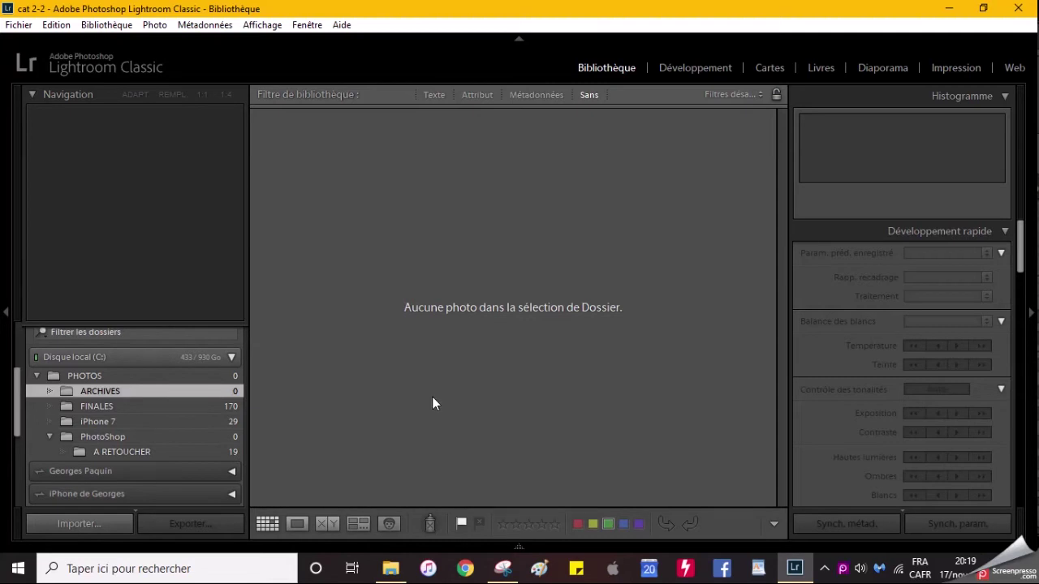
click(948, 8)
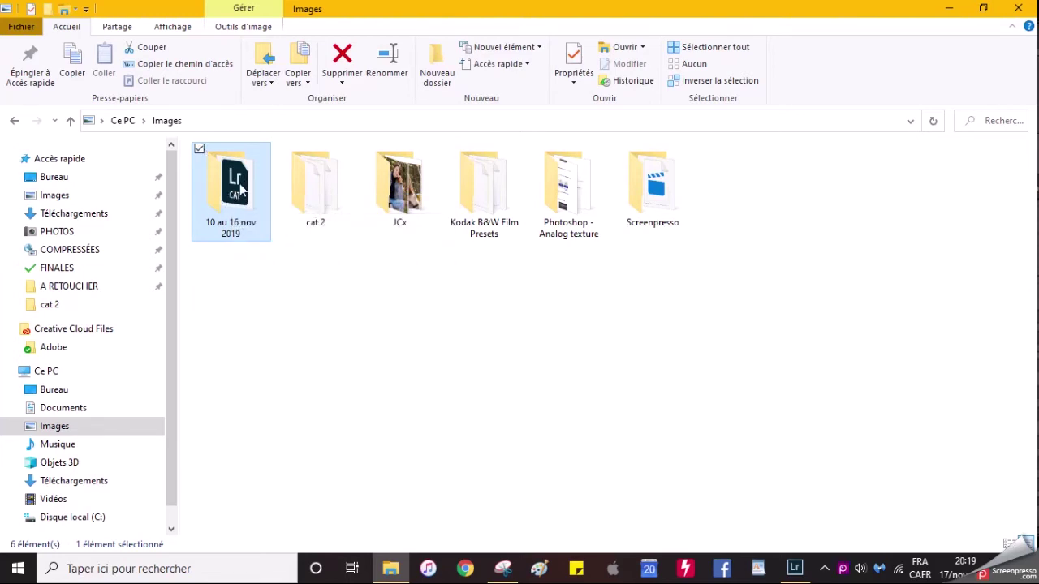
Bring Lightroom Classic back in front of File Explorer
click(796, 568)
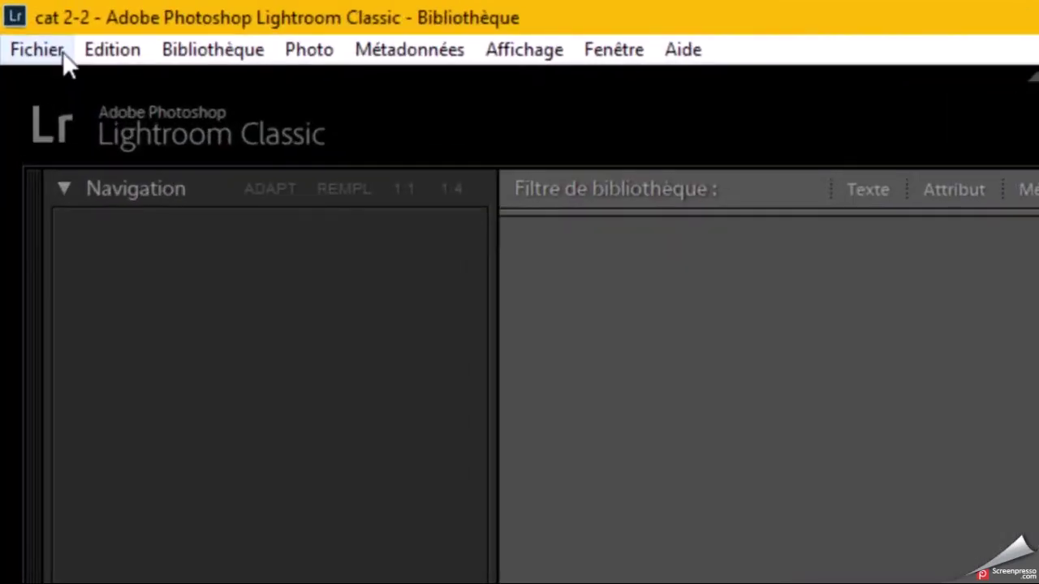
Start Fichier > Importer à partir d'un autre catalogue
click(37, 51)
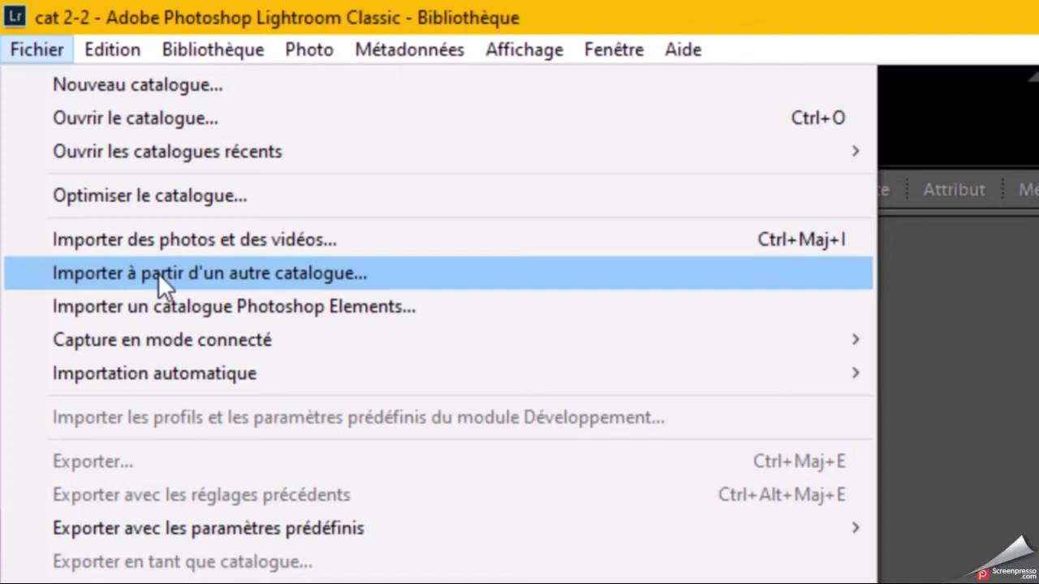
click(158, 273)
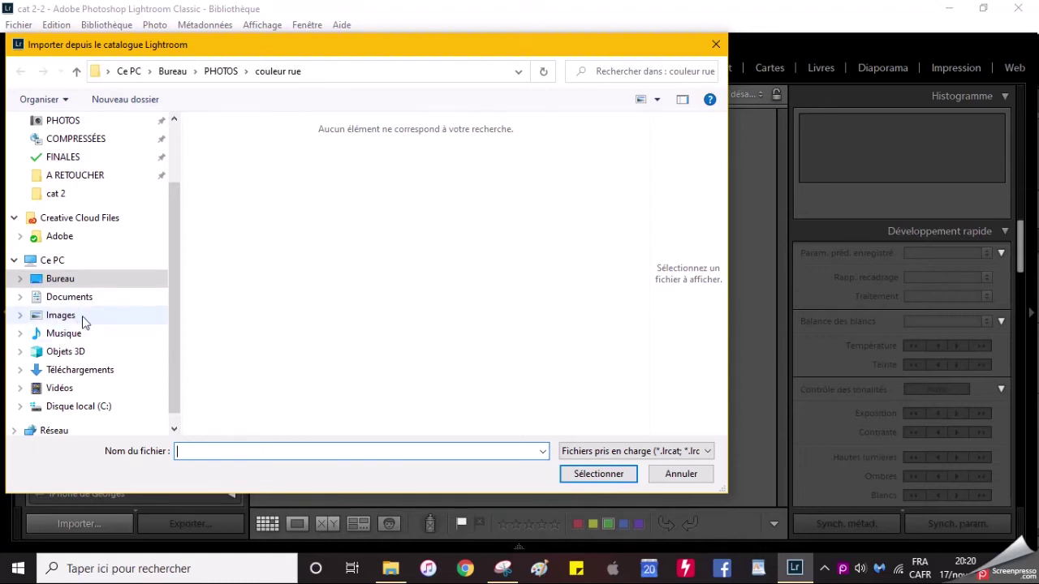
Pick '10 au 16 nov 2019.lrcat' inside Images > 10 au 16 nov 2019 as the source catalog
click(84, 322)
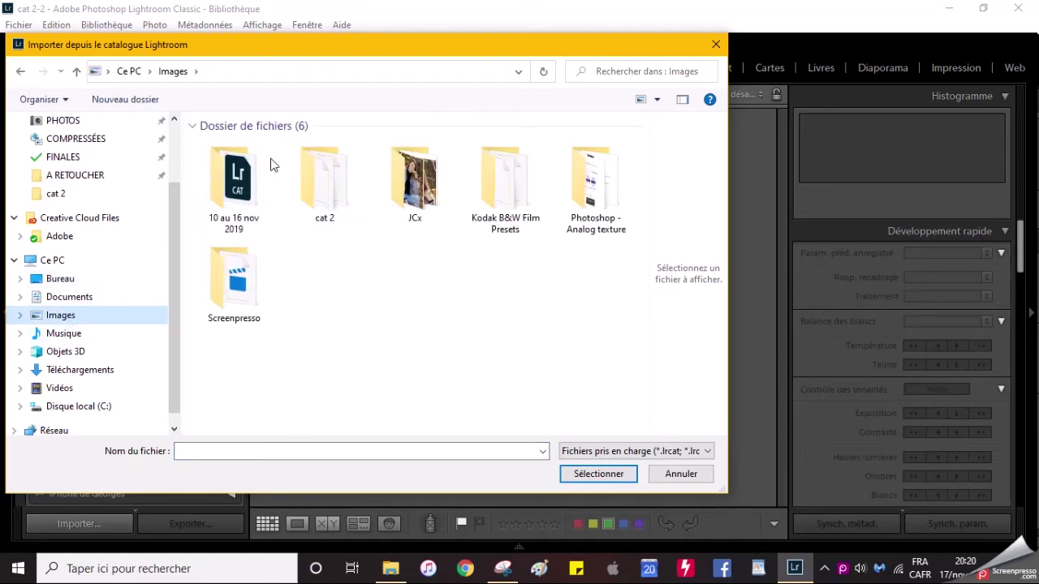
double_click(237, 189)
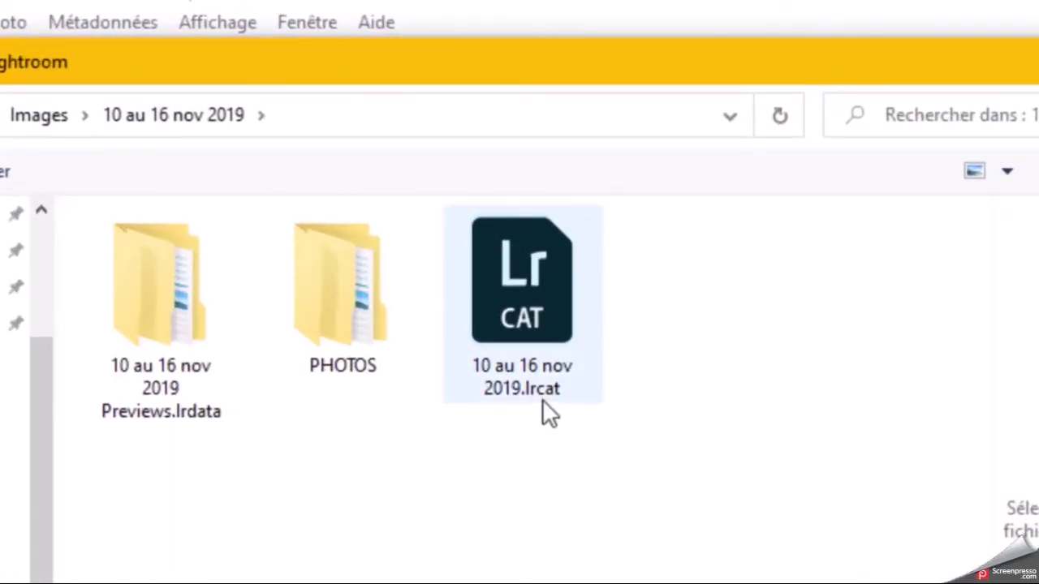
click(545, 308)
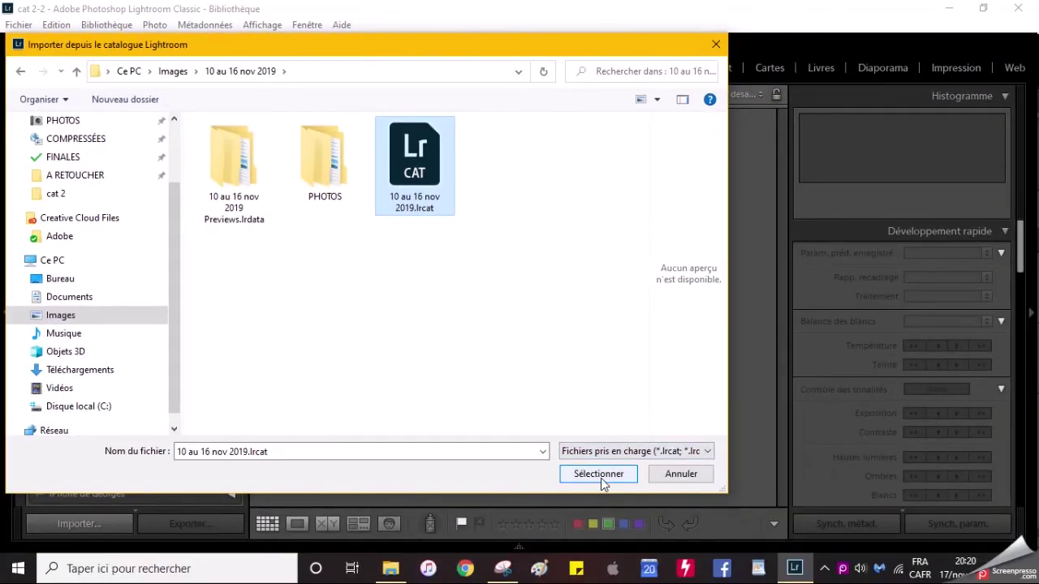
click(600, 479)
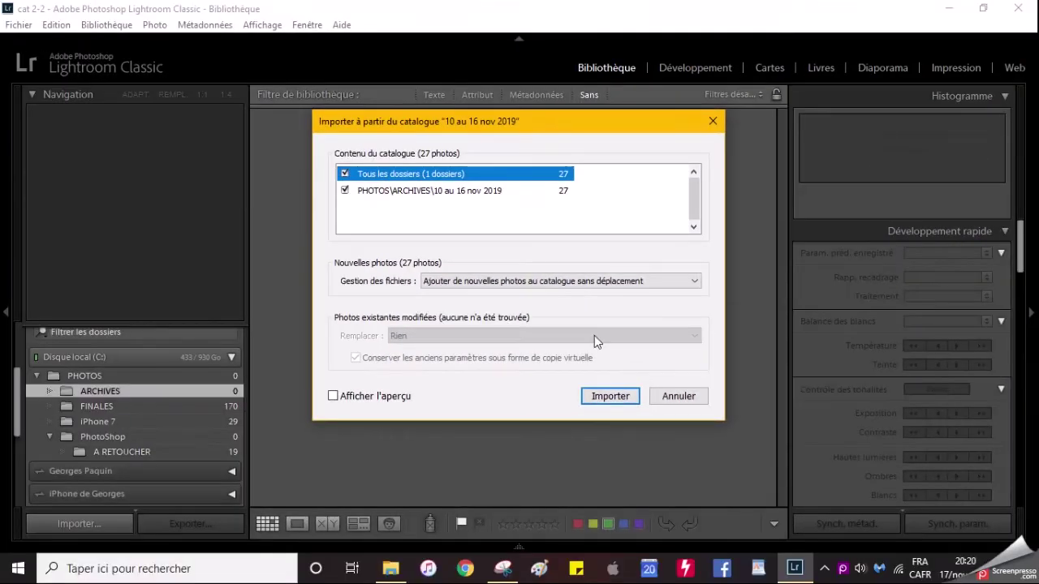
Import the catalog's 27 photos, adding them without moving the files
click(614, 396)
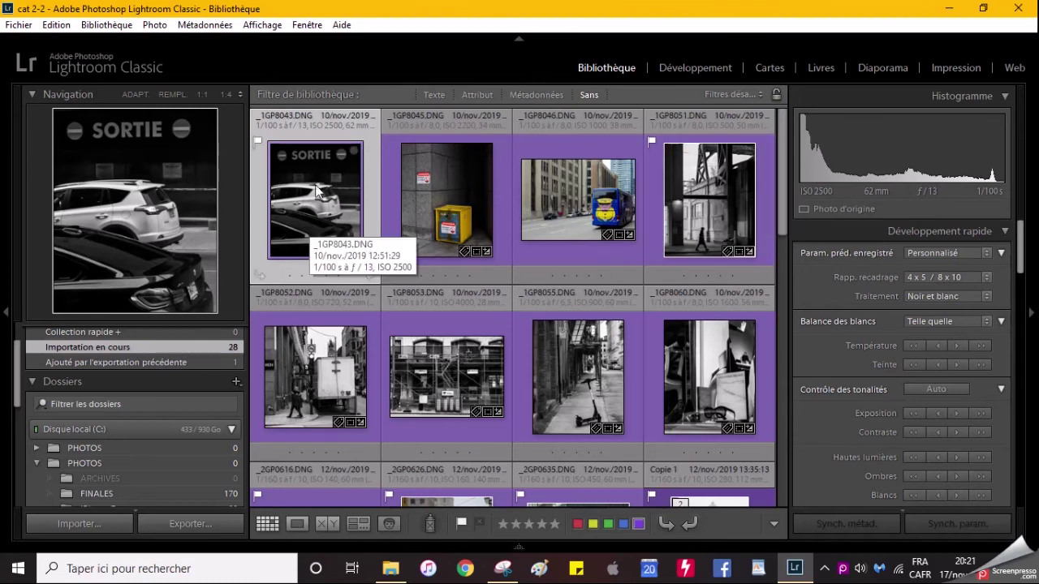
mouse_move(446, 369)
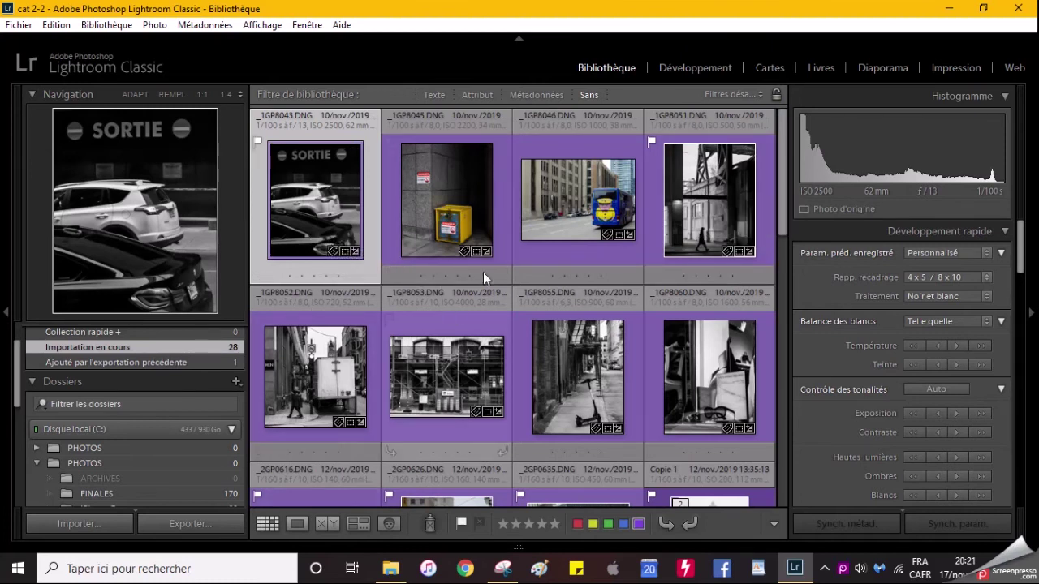
Open _2GP0626 fitted in Loupe view, then bring it into the Développement module
scroll(439, 317, down, 3)
scroll(439, 317, down, 2)
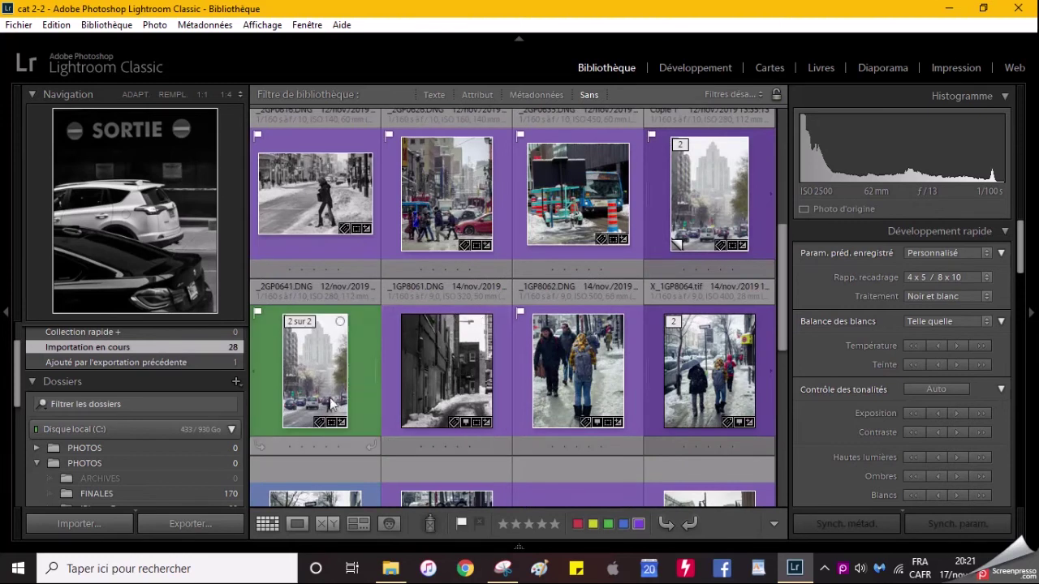
double_click(432, 217)
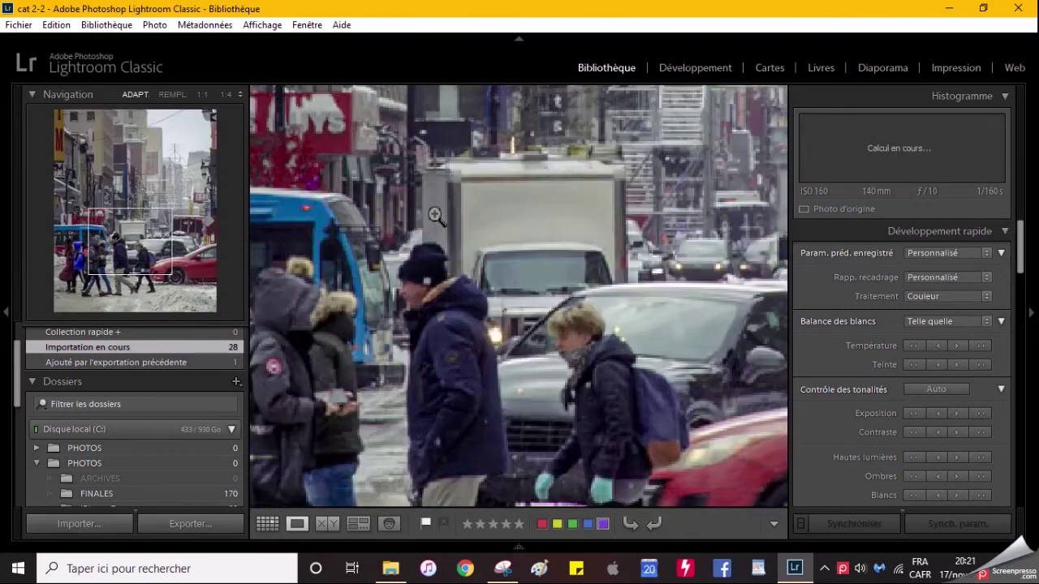
click(435, 216)
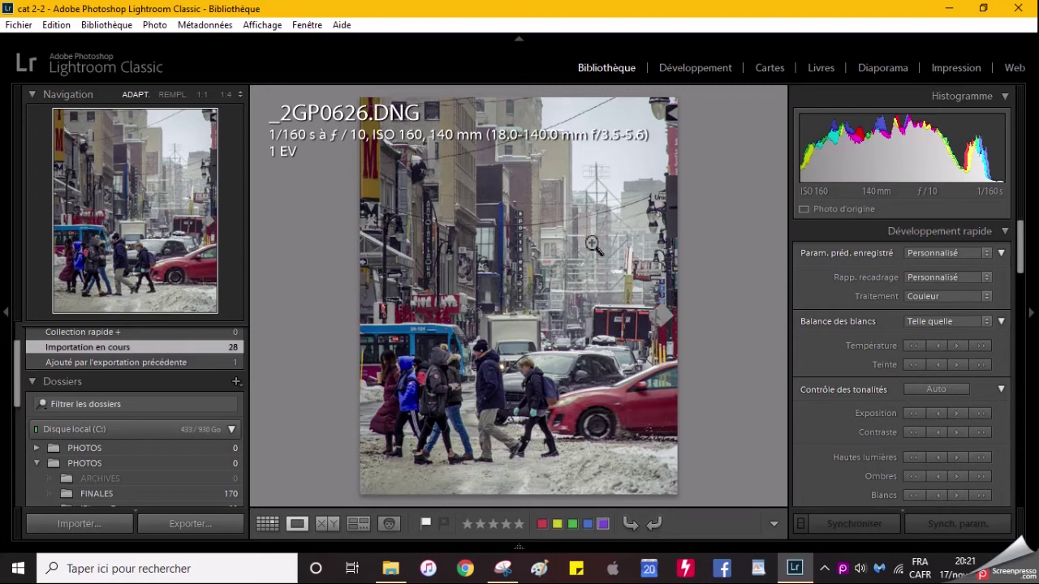
click(697, 70)
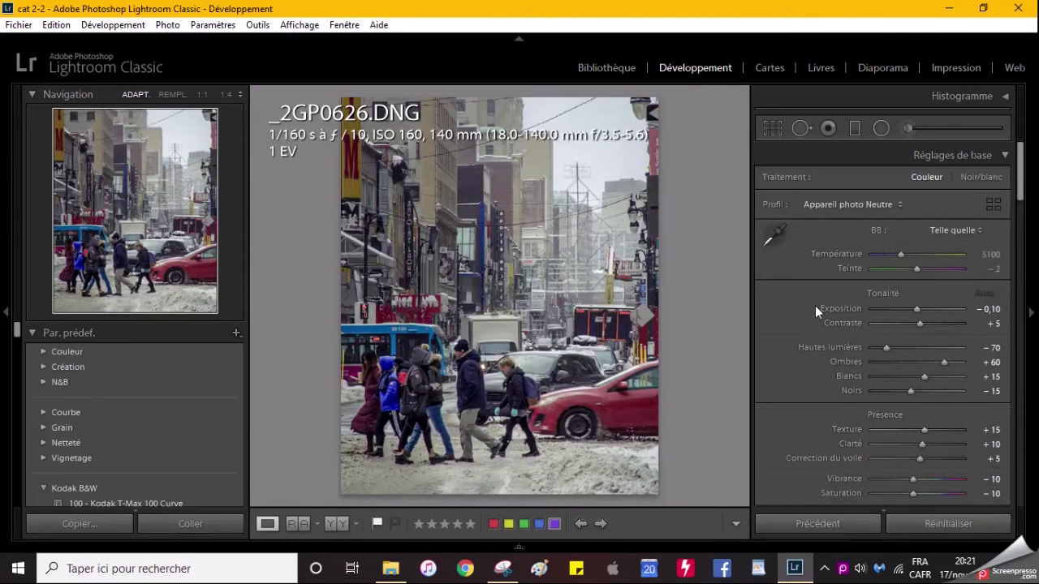
Review _2GP0626's retained tone and presence settings, then go back to the Library grid
scroll(815, 306, down, 5)
scroll(809, 327, down, 3)
scroll(808, 327, down, 2)
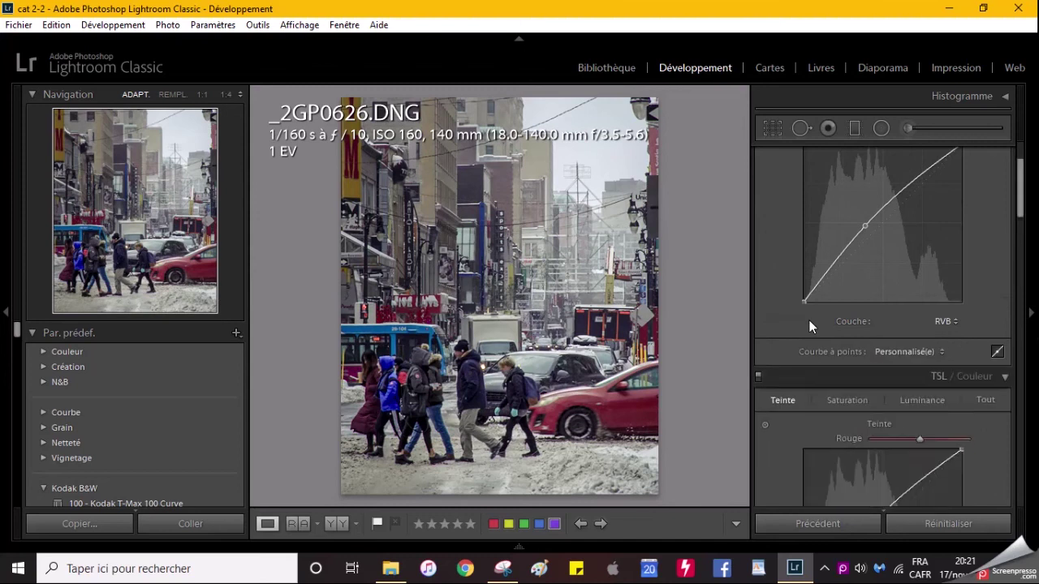
scroll(808, 327, up, 6)
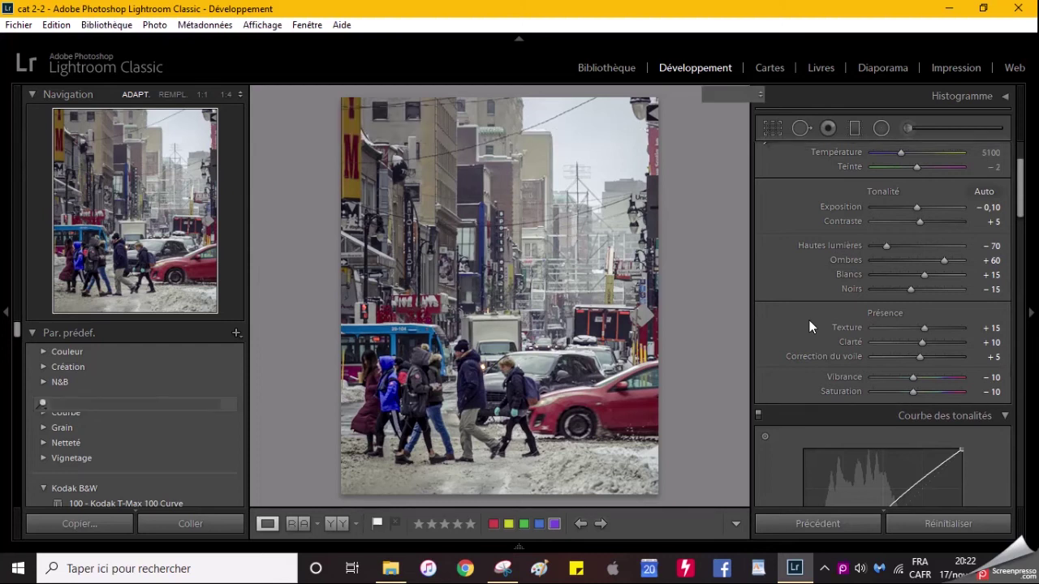
key(g)
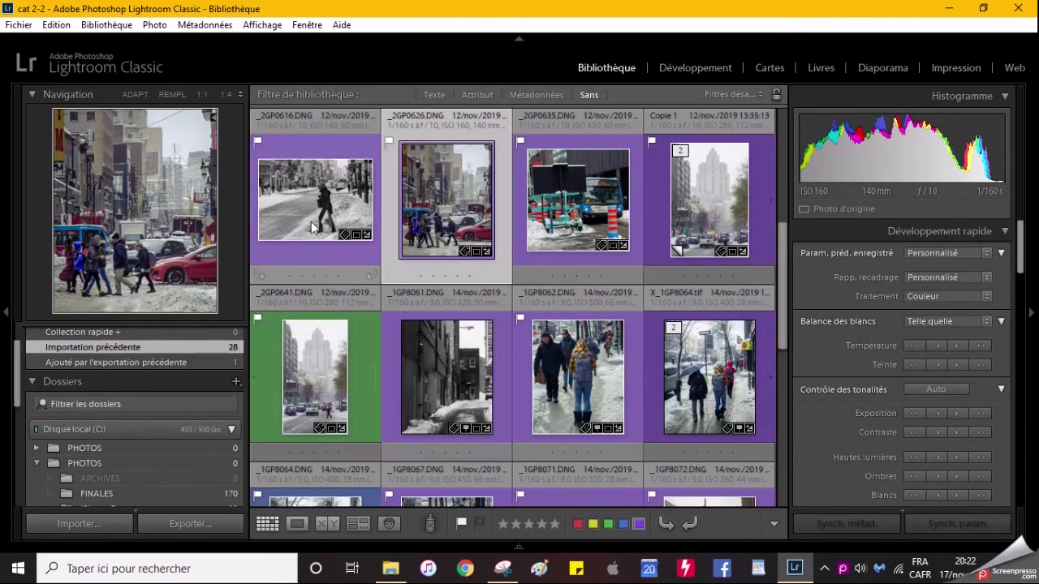
scroll(313, 209, down, 3)
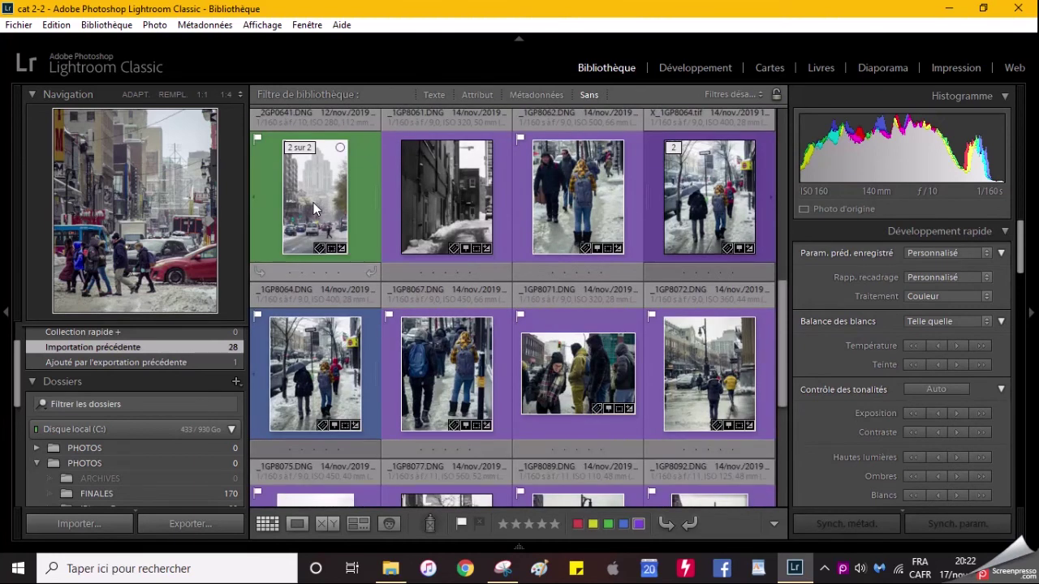
scroll(435, 195, down, 2)
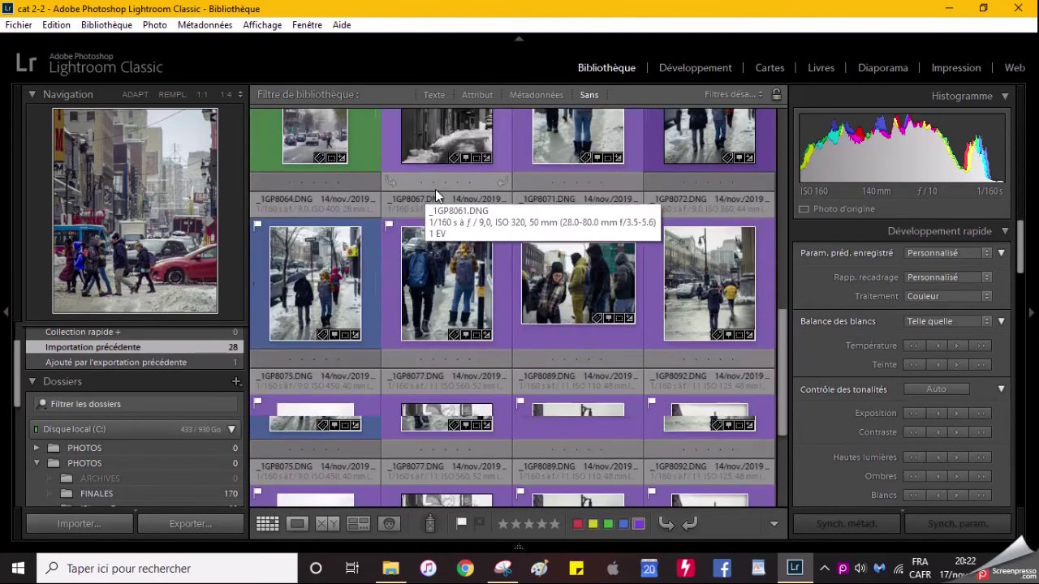